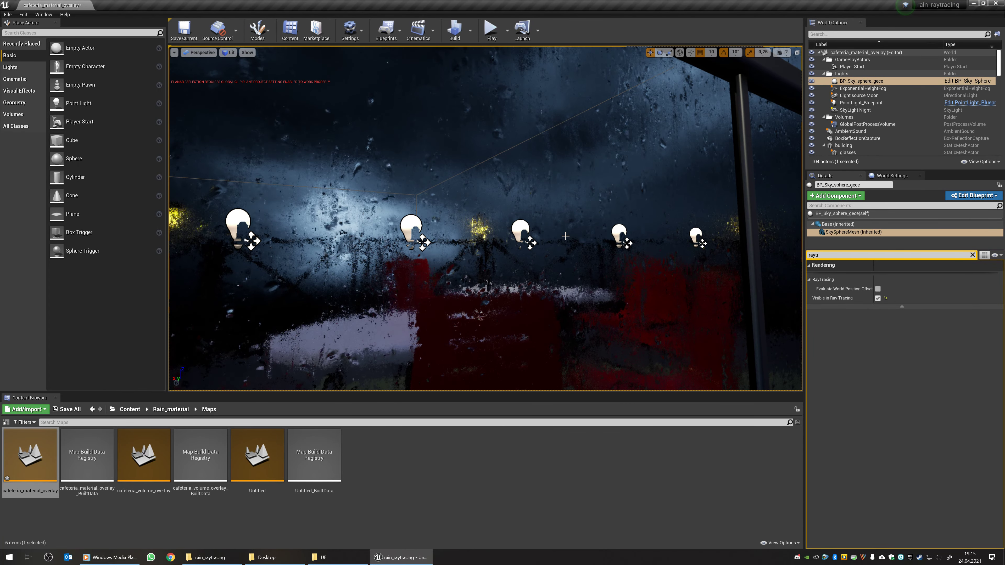
- Select the glasses mesh and open its material instance for editing, keeping the instance window beside the viewport
{"action": "left_click", "coordinate": [427, 220]}
{"action": "left_click", "coordinate": [973, 255]}
{"action": "double_click", "coordinate": [890, 389]}
{"action": "right_click_drag", "start_coordinate": [554, 237], "coordinate": [604, 247]}
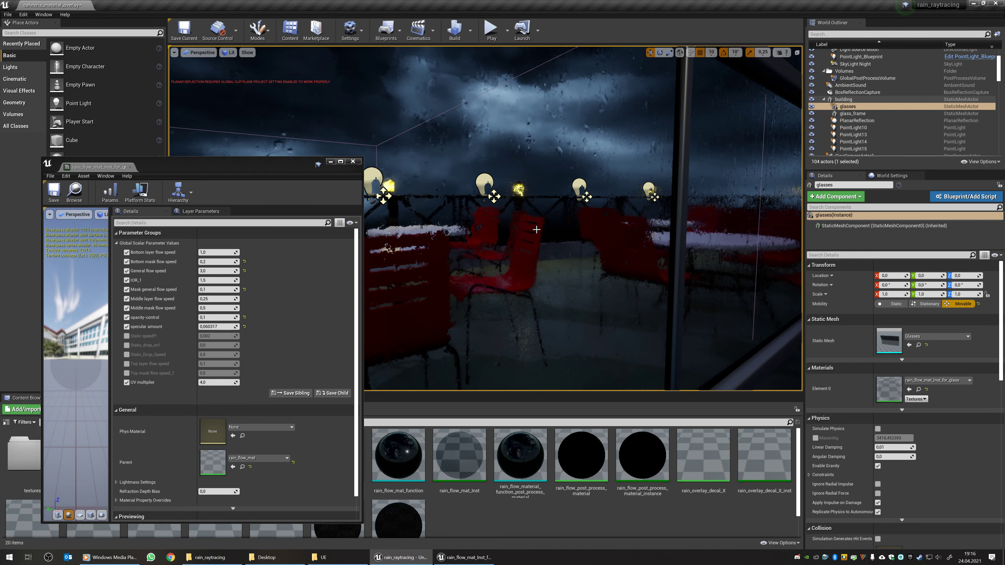
{"action": "left_click_drag", "start_coordinate": [277, 170], "coordinate": [305, 141]}
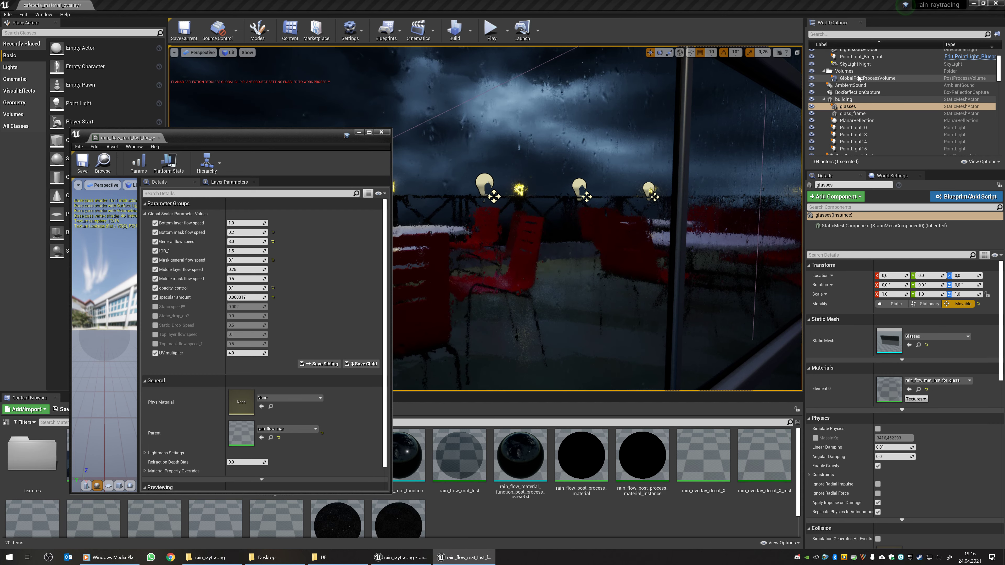
- Set the Translucency type of GlobalPostProcessVolume to Ray Tracing, filtering its properties by "type"
{"action": "left_click", "coordinate": [855, 79]}
{"action": "scroll", "coordinate": [886, 356], "scroll_direction": "down", "scroll_amount": 5}
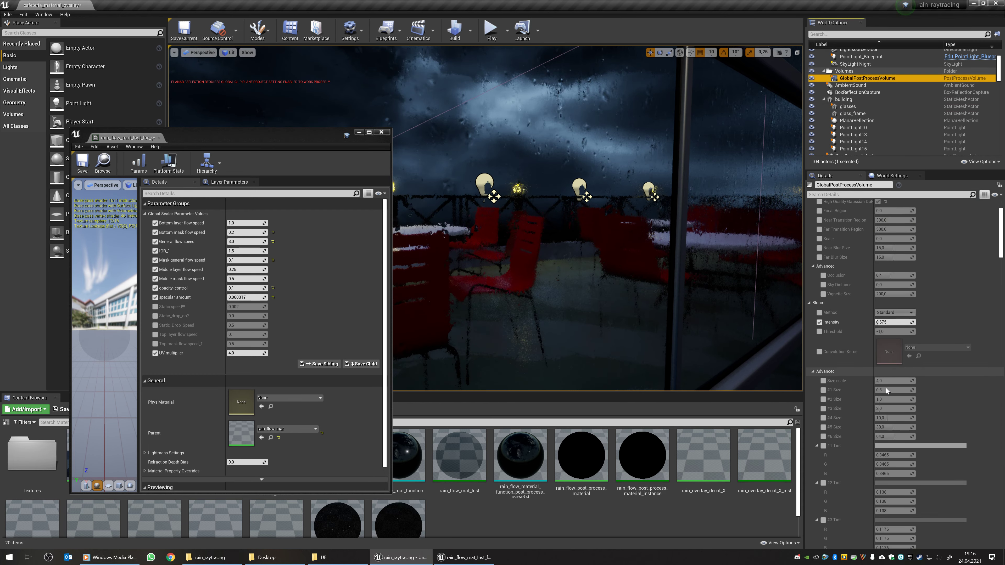
{"action": "left_click", "coordinate": [887, 194]}
{"action": "type", "text": "type"}
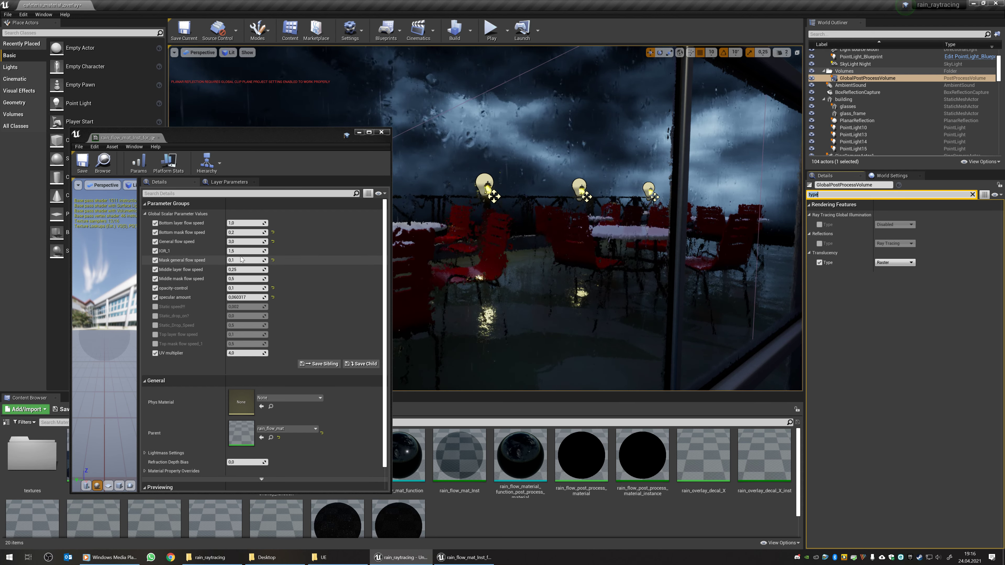
{"action": "left_click", "coordinate": [895, 263]}
{"action": "left_click", "coordinate": [889, 276]}
{"action": "right_click_drag", "start_coordinate": [594, 170], "coordinate": [570, 170]}
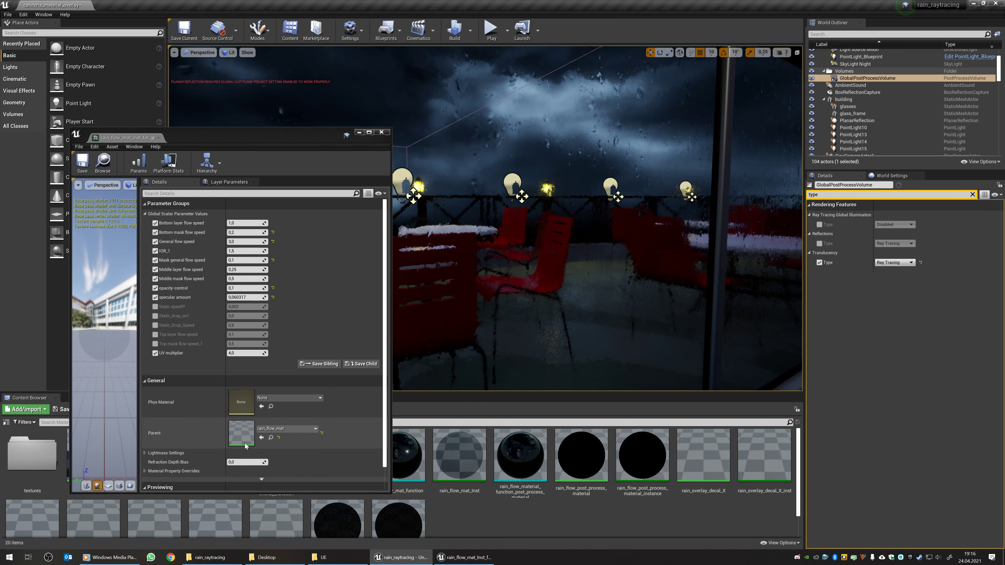
- Open the parent material rain_flow_mat and add a BreakOutFloat3Components node fed by the Normal output of BreakMaterialAttributes
{"action": "double_click", "coordinate": [242, 435]}
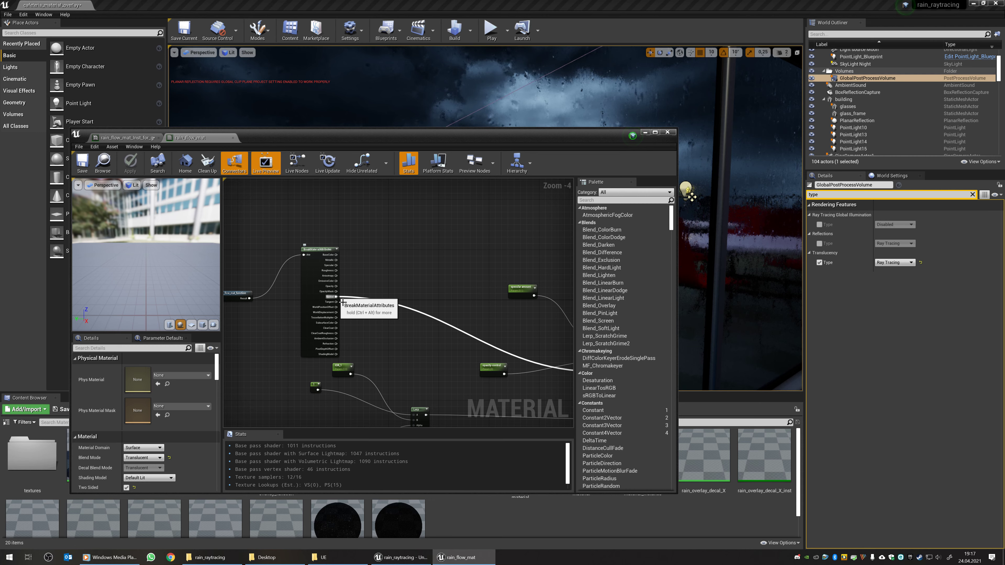
{"action": "scroll", "coordinate": [342, 302], "scroll_direction": "up", "scroll_amount": 2}
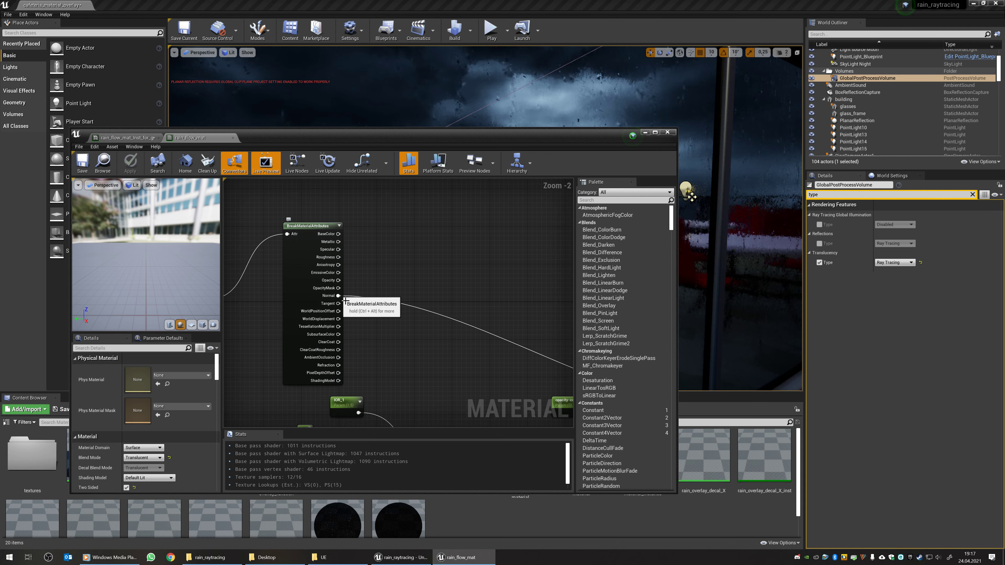
{"action": "left_click_drag", "start_coordinate": [339, 296], "coordinate": [442, 239]}
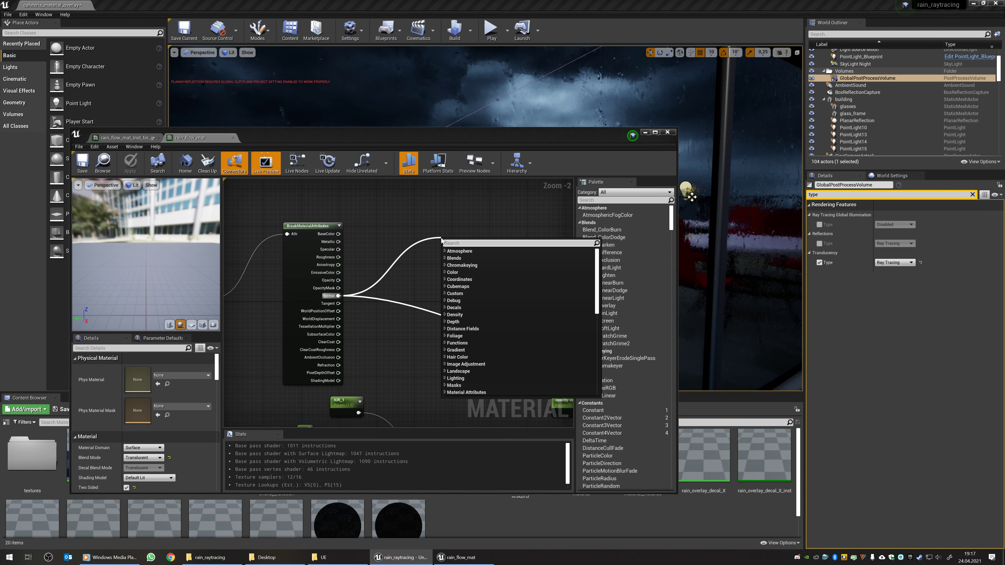
{"action": "type", "text": "break"}
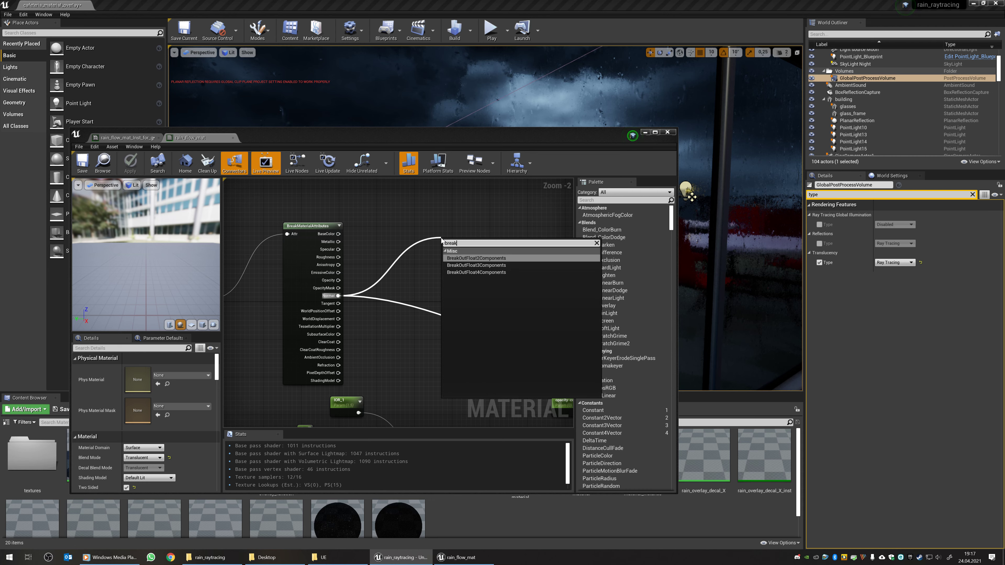
{"action": "left_click", "coordinate": [482, 265]}
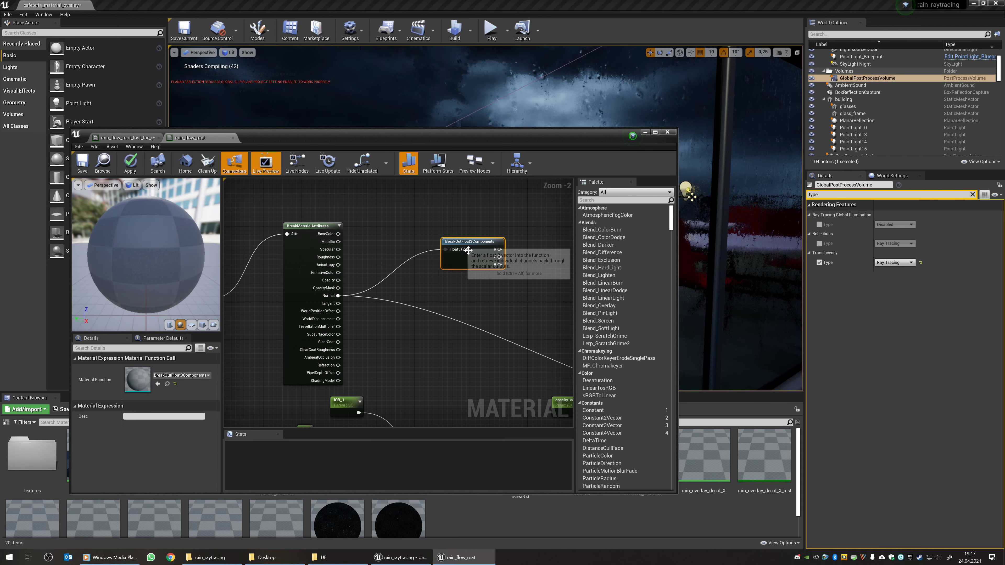
{"action": "left_click_drag", "start_coordinate": [480, 240], "coordinate": [485, 231]}
{"action": "right_click_drag", "start_coordinate": [485, 231], "coordinate": [438, 277]}
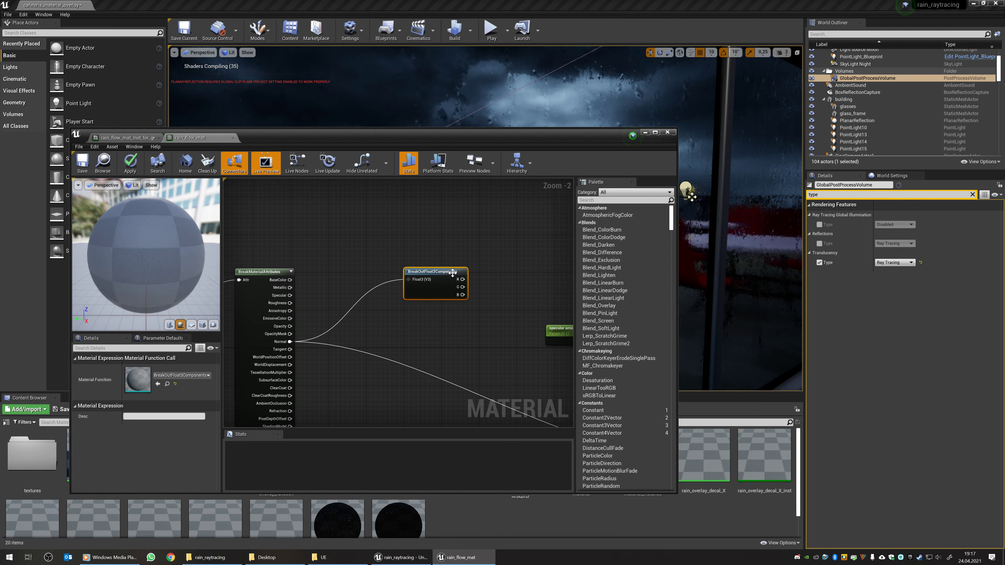
{"action": "left_click_drag", "start_coordinate": [443, 272], "coordinate": [415, 276]}
- Add a MakeFloat3 node and connect the B output of BreakOutFloat3Components to its Z input
{"action": "right_click", "coordinate": [491, 246]}
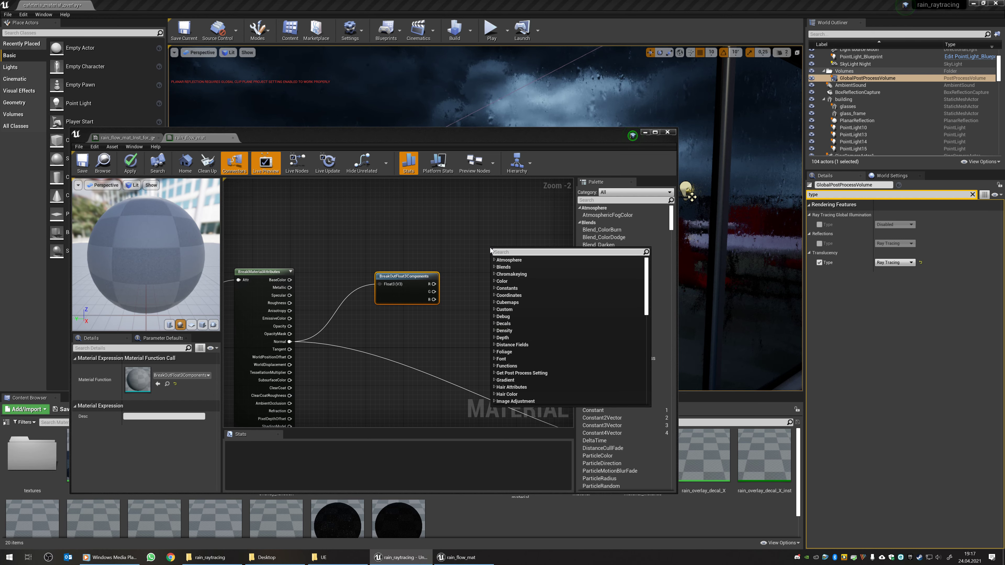
{"action": "type", "text": "make"}
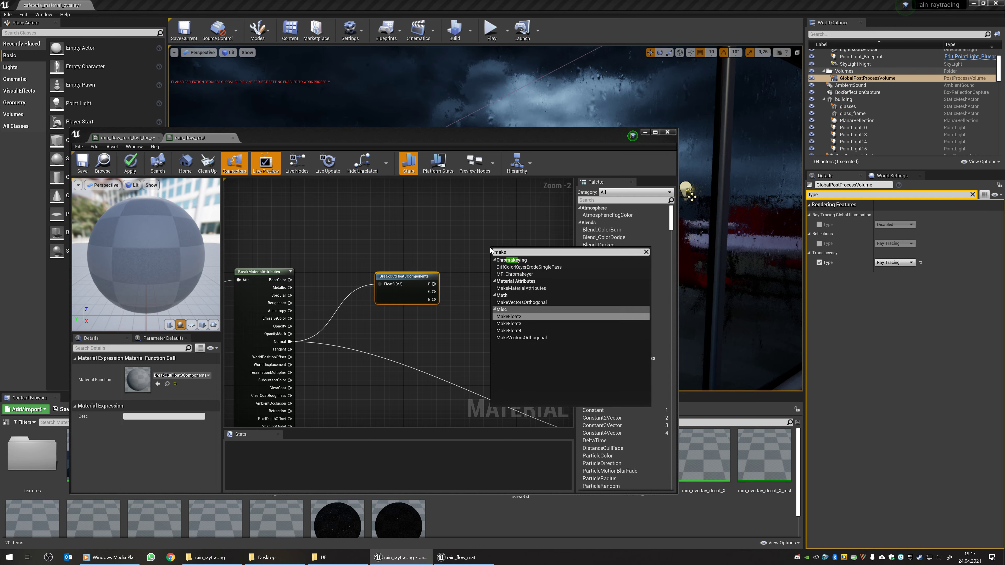
{"action": "left_click", "coordinate": [510, 324]}
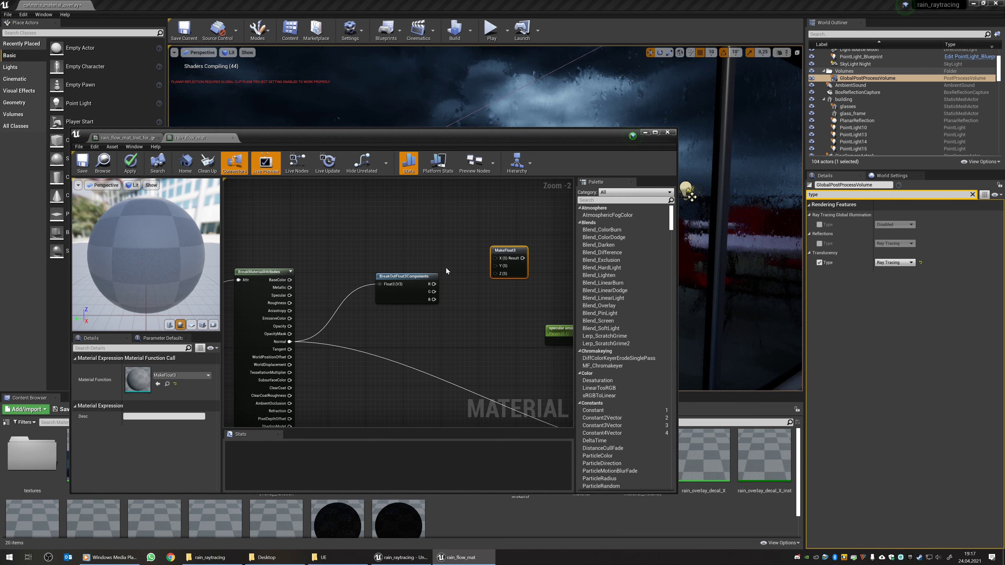
{"action": "left_click_drag", "start_coordinate": [433, 299], "coordinate": [495, 273]}
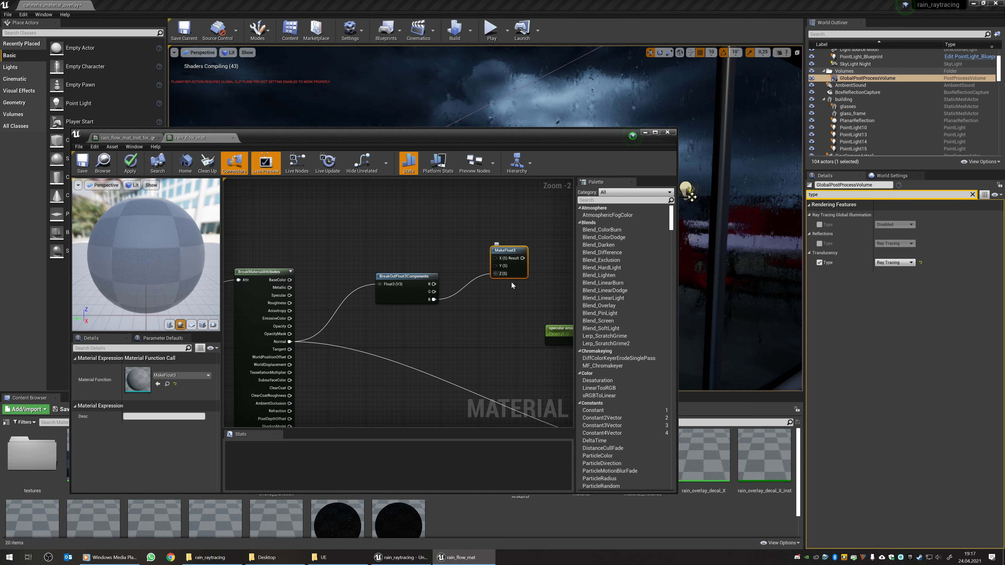
- Add a Constant node in the empty graph area above BreakOutFloat3Components
{"action": "right_click_drag", "start_coordinate": [501, 303], "coordinate": [370, 275]}
{"action": "scroll", "coordinate": [322, 270], "scroll_direction": "down", "scroll_amount": 2}
{"action": "scroll", "coordinate": [284, 232], "scroll_direction": "up", "scroll_amount": 2}
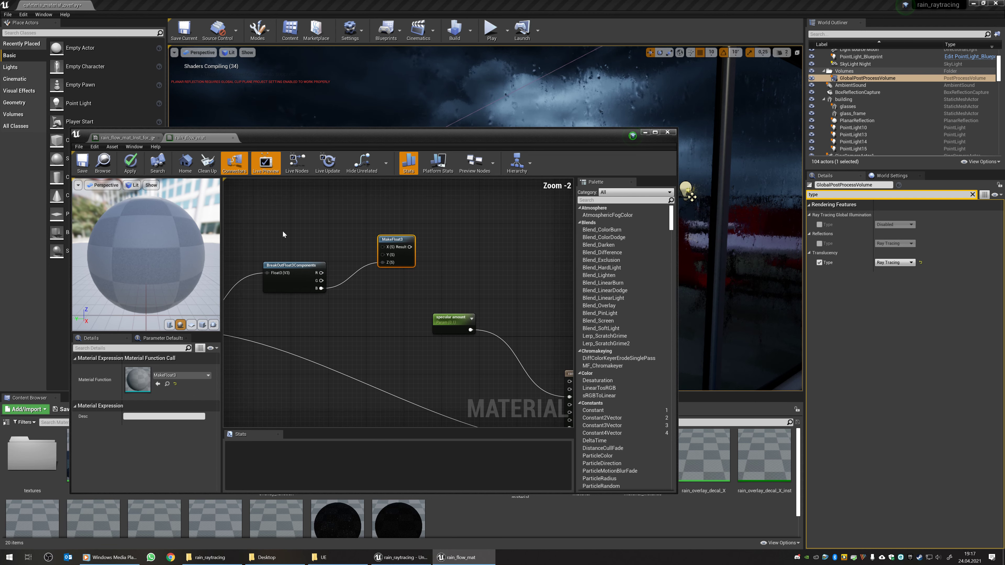
{"action": "right_click_drag", "start_coordinate": [291, 236], "coordinate": [346, 311]}
{"action": "right_click", "coordinate": [298, 252]}
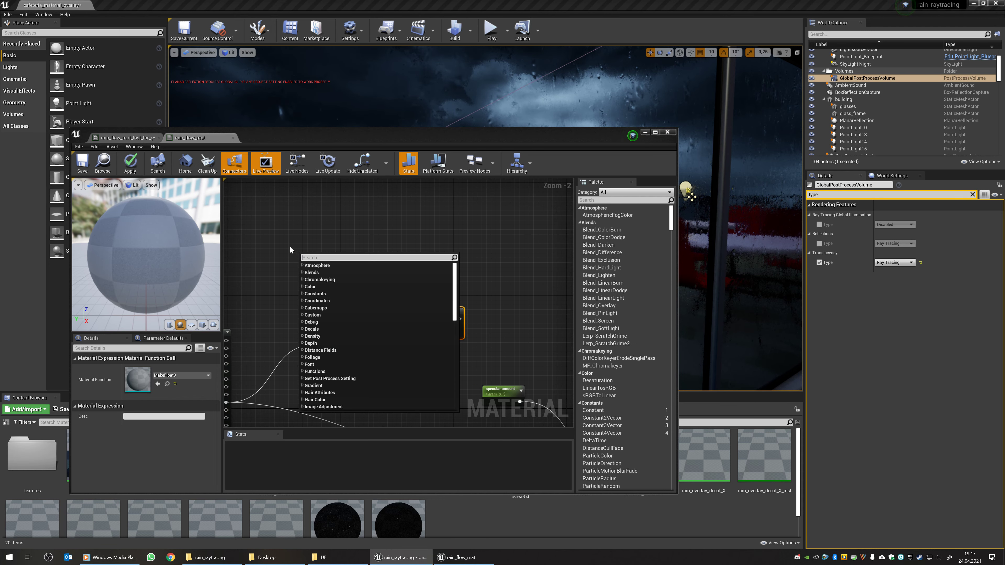
{"action": "type", "text": "constant"}
{"action": "key", "text": "Return"}
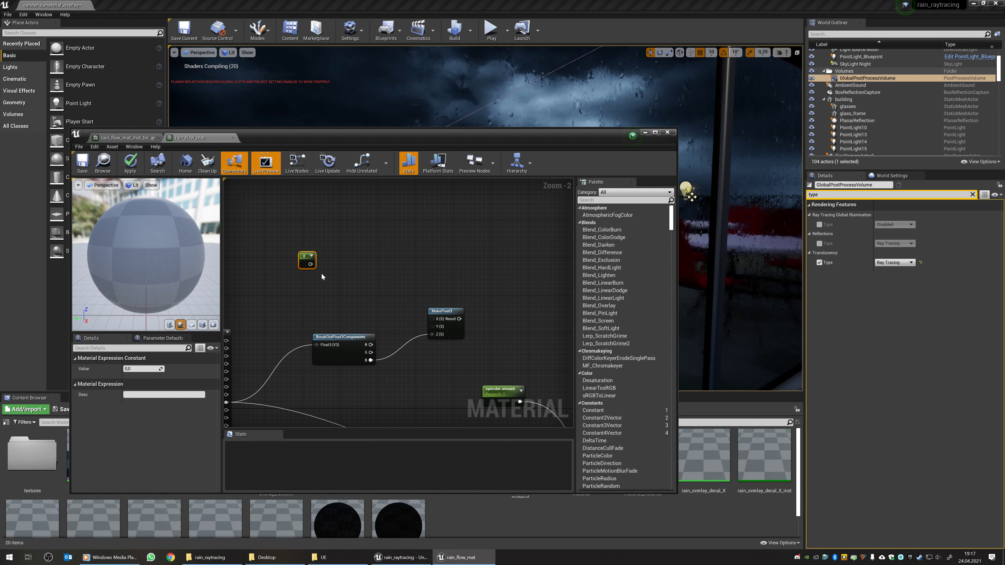
- Convert the new constant to a parameter named "normal intensity"
{"action": "right_click", "coordinate": [306, 262]}
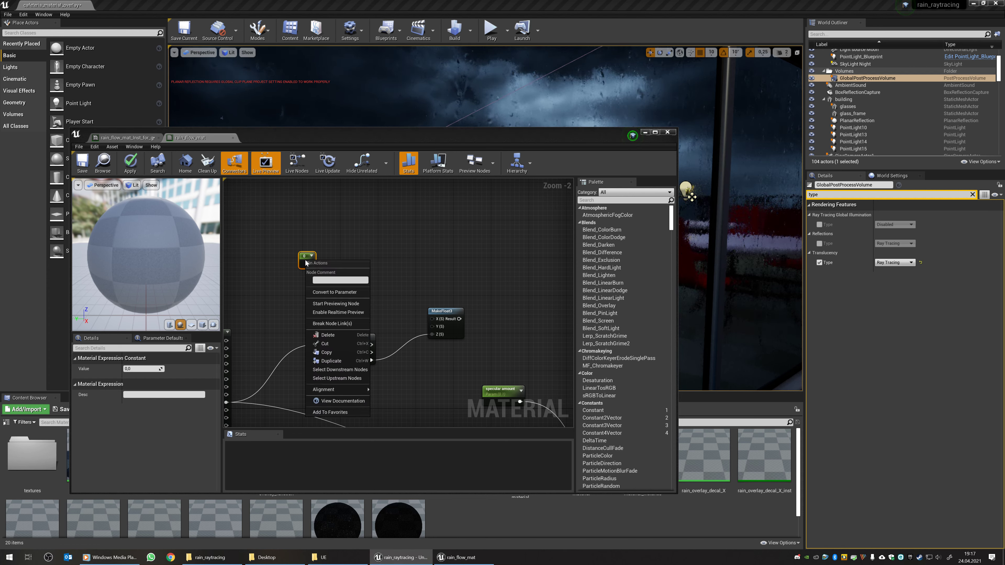
{"action": "left_click", "coordinate": [318, 291]}
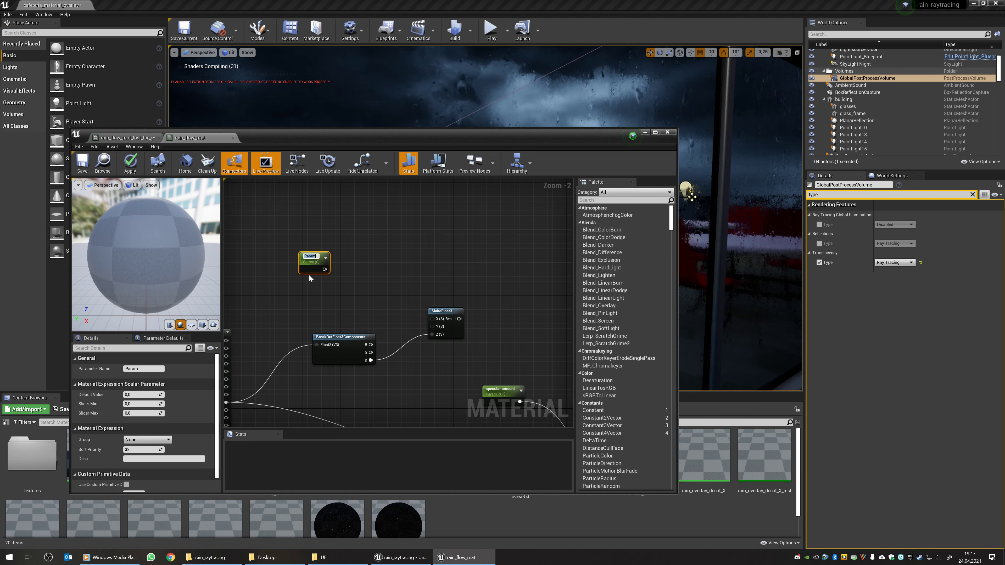
{"action": "type", "text": "normal inte"}
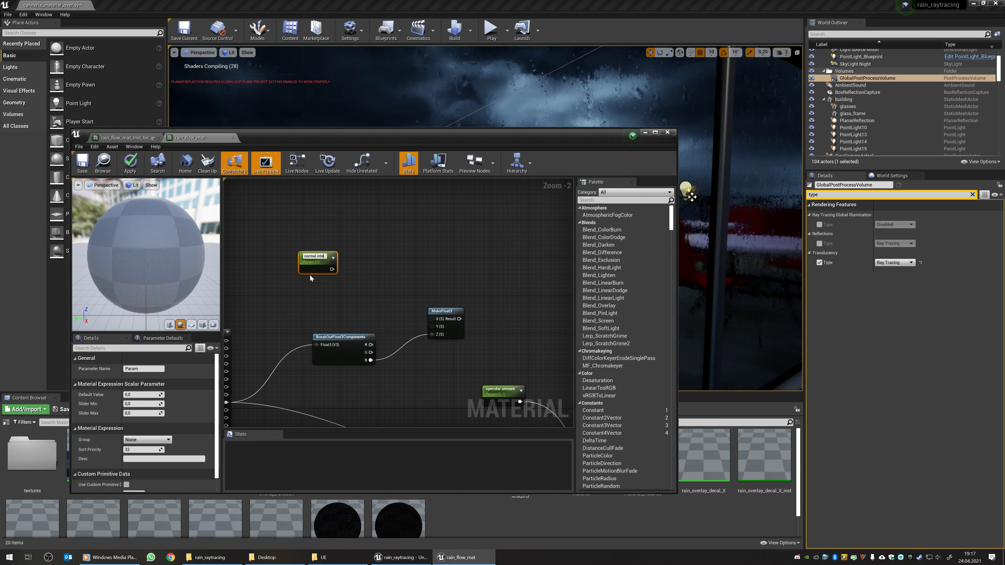
{"action": "type", "text": "nsity"}
{"action": "key", "text": "Return"}
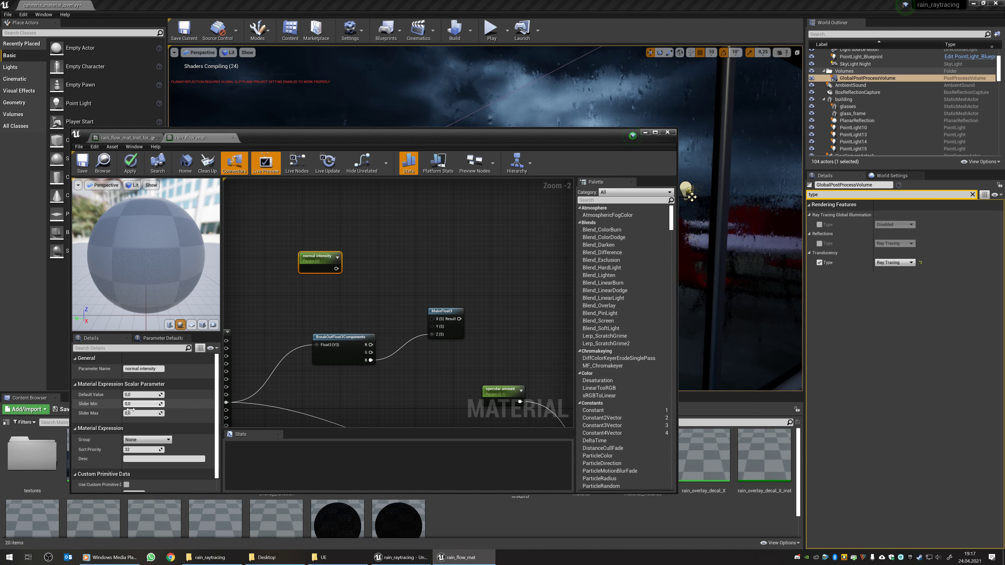
- Give the normal intensity parameter a default value of 1 and a slider maximum of 10
{"action": "left_click", "coordinate": [137, 394]}
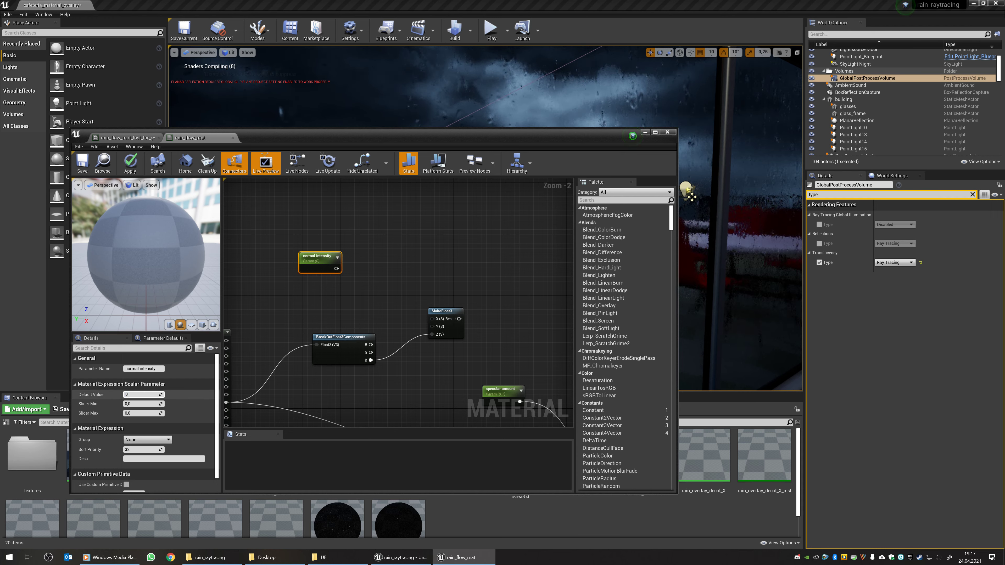
{"action": "type", "text": "1"}
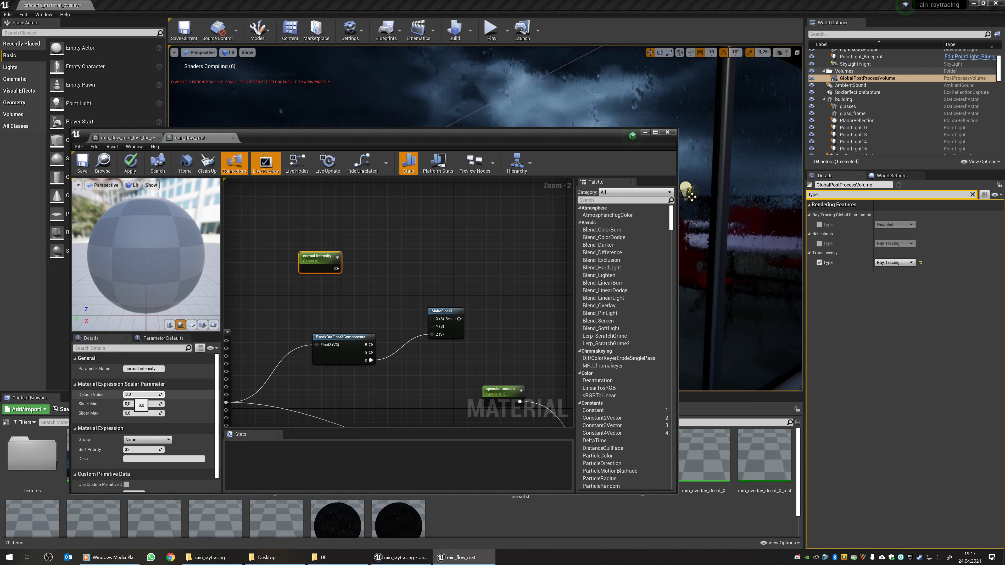
{"action": "key", "text": "Return"}
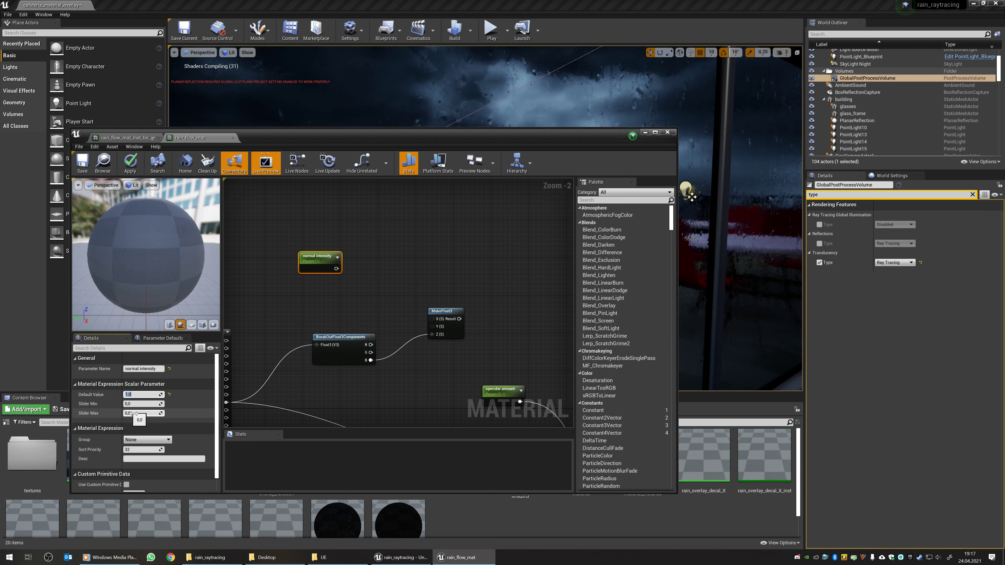
{"action": "left_click", "coordinate": [141, 413]}
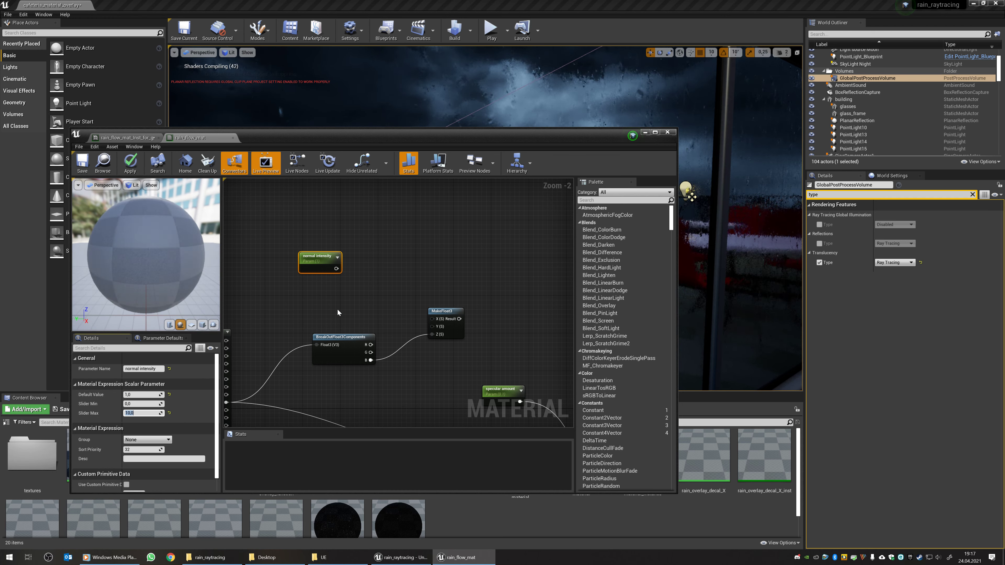
{"action": "left_click", "coordinate": [336, 250]}
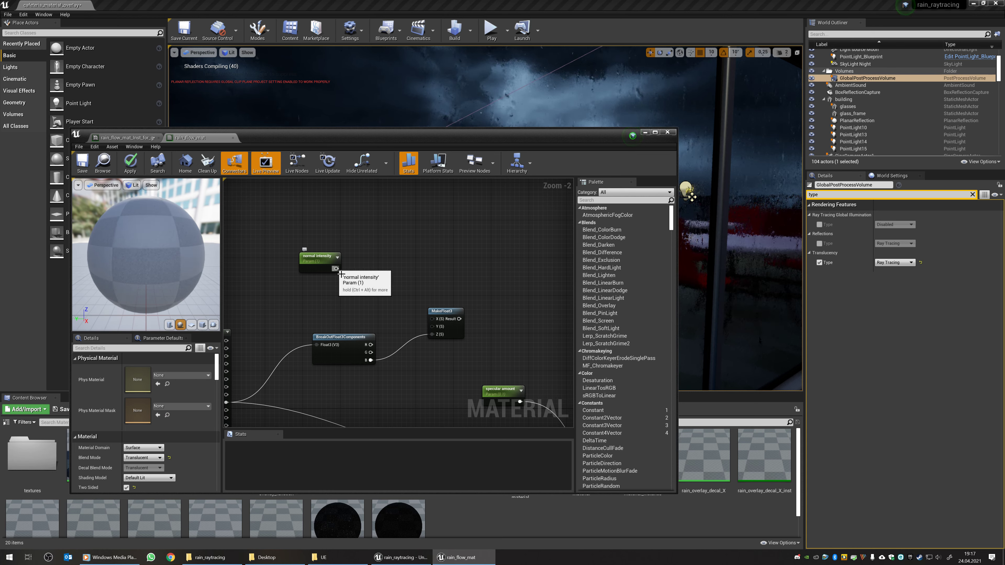
- Create a Multiply node fed by normal intensity in its A input, then duplicate it and place the copy below
{"action": "left_click_drag", "start_coordinate": [337, 270], "coordinate": [380, 262]}
{"action": "type", "text": "mult"}
{"action": "key", "text": "Return"}
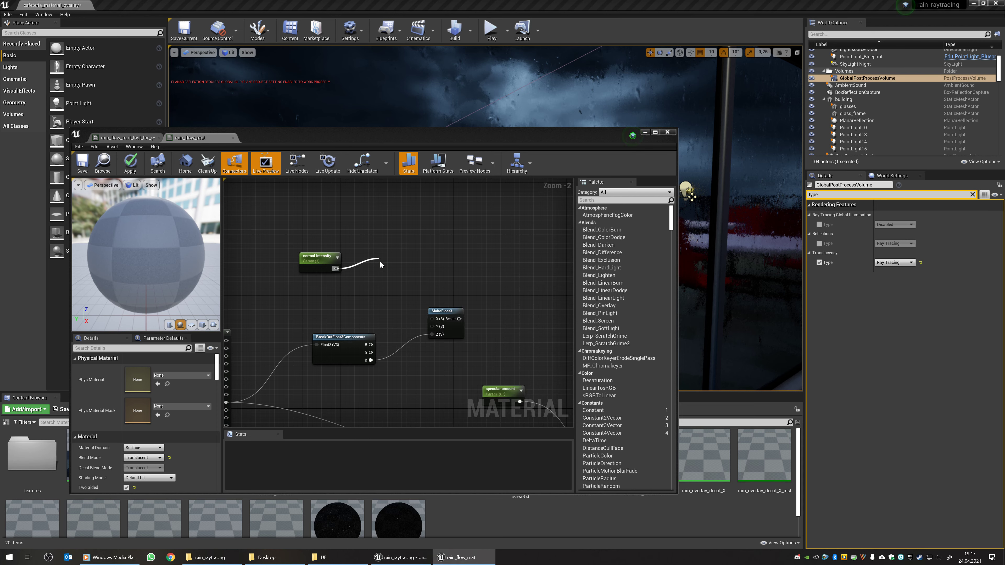
{"action": "left_click_drag", "start_coordinate": [394, 258], "coordinate": [405, 233]}
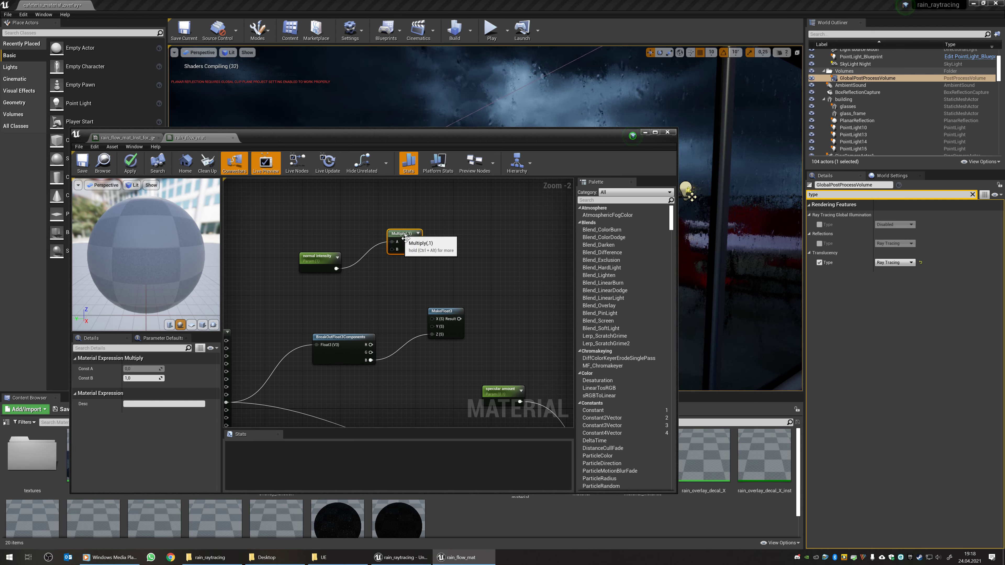
{"action": "key", "text": "ctrl+w"}
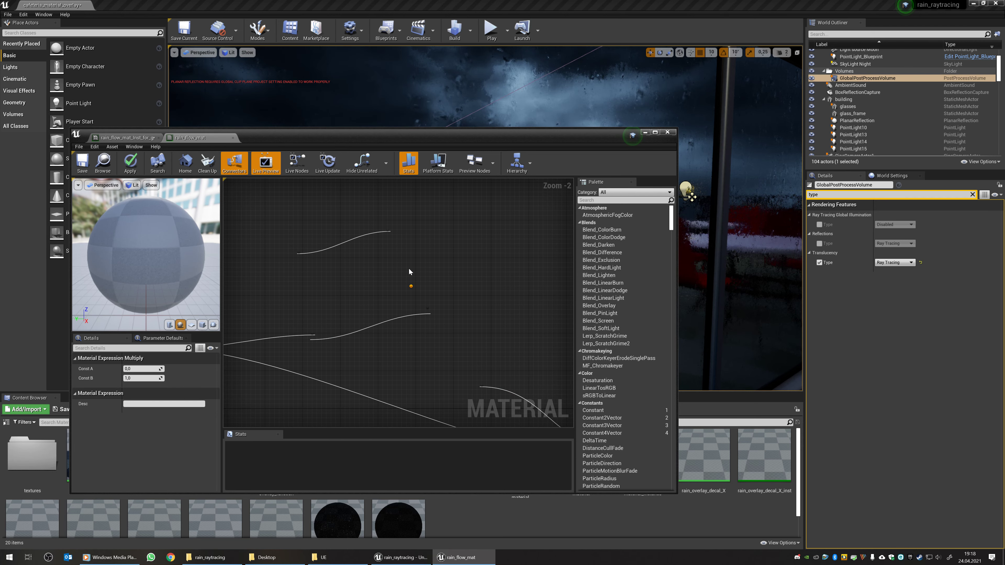
{"action": "left_click_drag", "start_coordinate": [423, 289], "coordinate": [397, 284]}
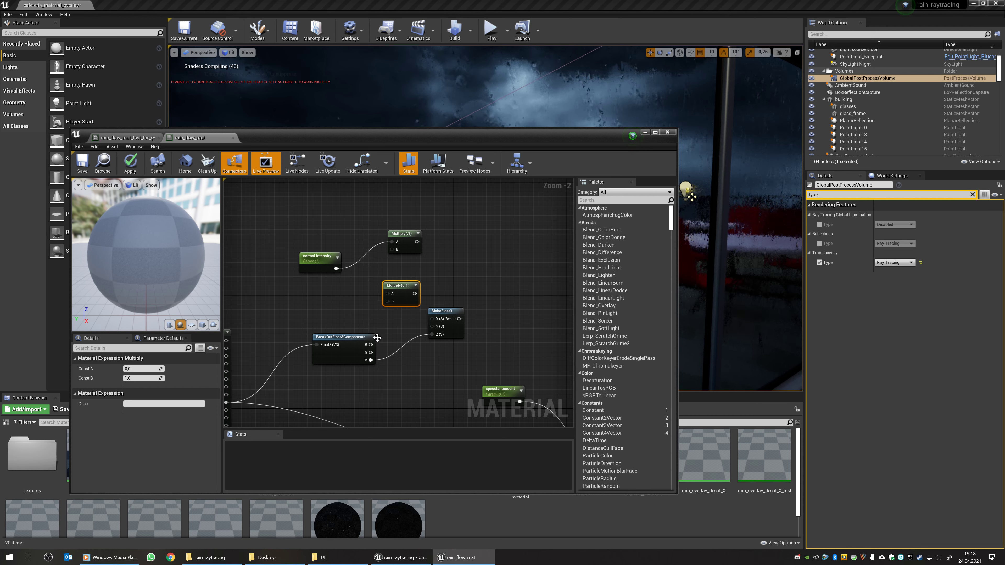
- Multiply the R and G channels by normal intensity using the two Multiply nodes, and connect their outputs to MakeFloat3's X and Y
{"action": "left_click_drag", "start_coordinate": [371, 344], "coordinate": [395, 250]}
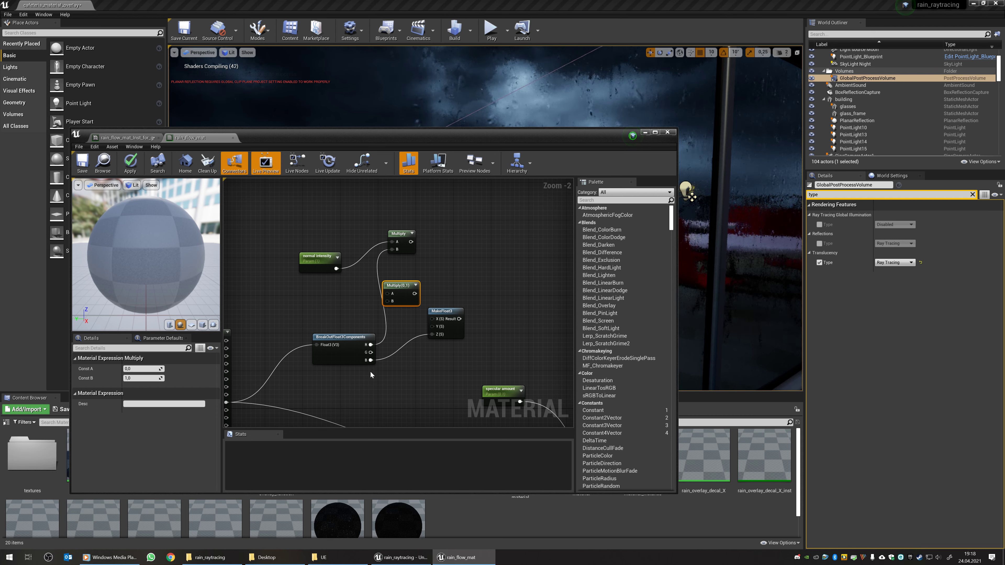
{"action": "left_click_drag", "start_coordinate": [371, 352], "coordinate": [391, 303]}
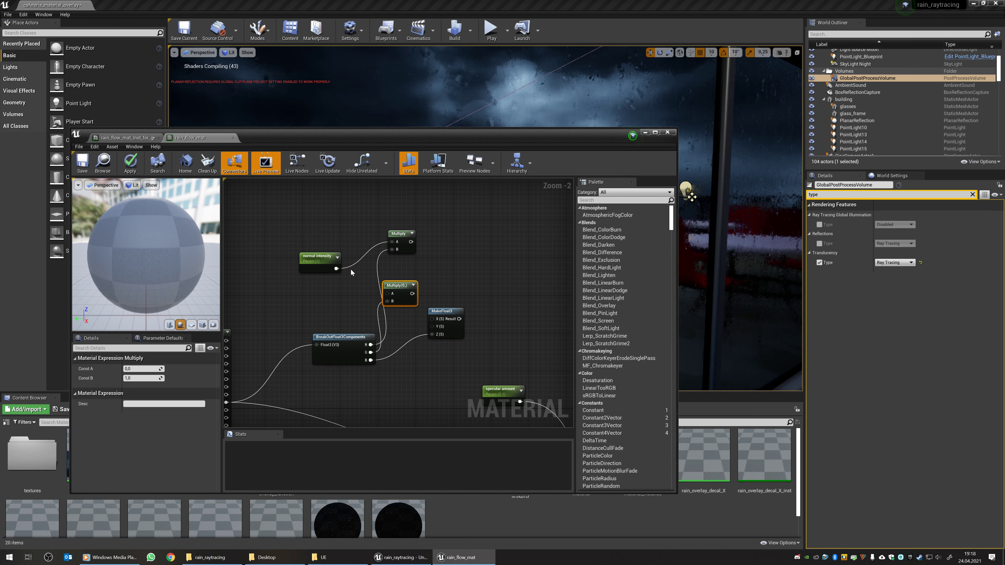
{"action": "left_click_drag", "start_coordinate": [336, 268], "coordinate": [388, 293]}
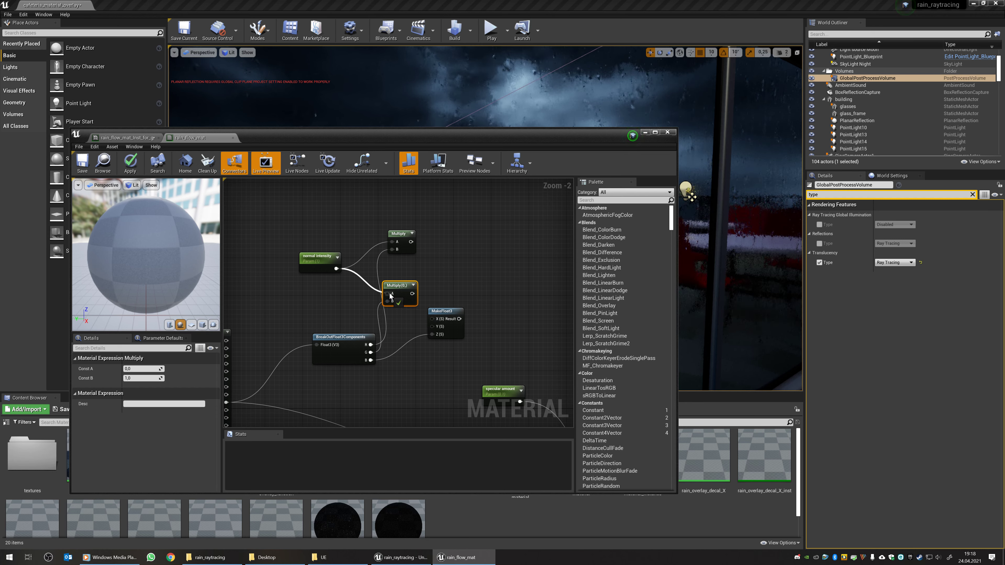
{"action": "left_click_drag", "start_coordinate": [411, 242], "coordinate": [431, 326]}
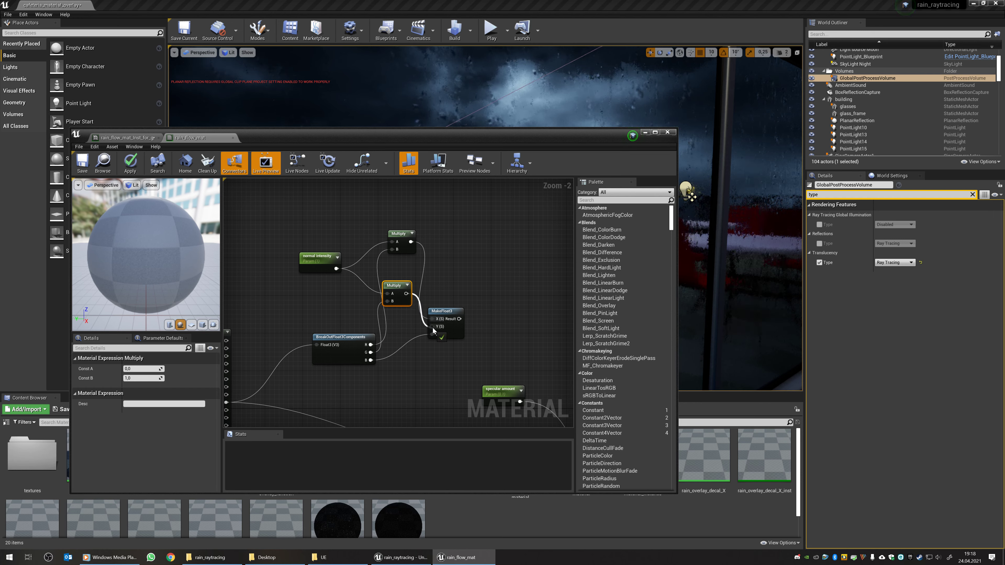
- Connect the MakeFloat3 Result output to the Normal input of the rain_flow_mat output node
{"action": "right_click_drag", "start_coordinate": [432, 326], "coordinate": [314, 303]}
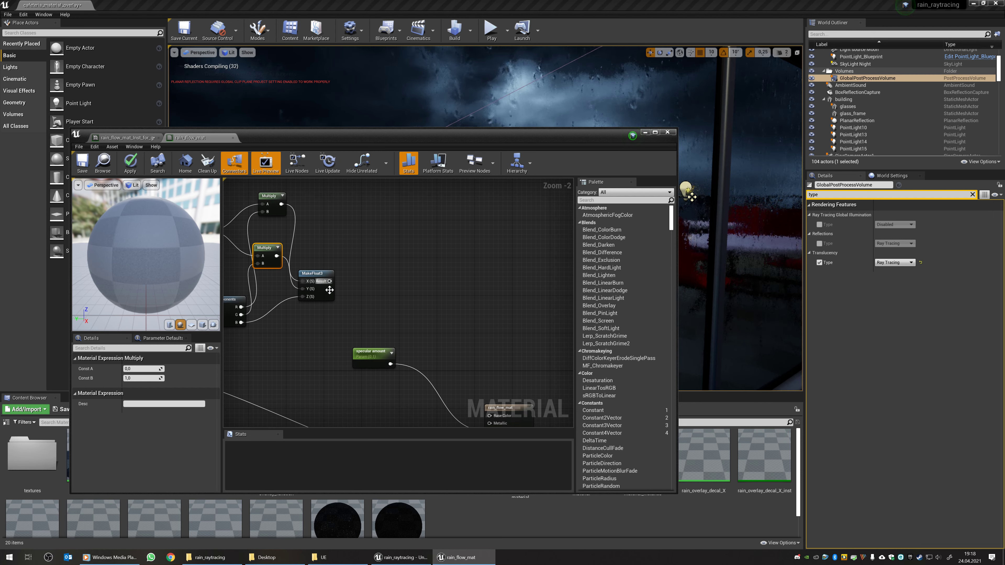
{"action": "left_click_drag", "start_coordinate": [330, 281], "coordinate": [410, 349]}
{"action": "scroll", "coordinate": [333, 286], "scroll_direction": "down", "scroll_amount": 6}
{"action": "scroll", "coordinate": [384, 337], "scroll_direction": "up", "scroll_amount": 8}
{"action": "scroll", "coordinate": [326, 297], "scroll_direction": "down", "scroll_amount": 6}
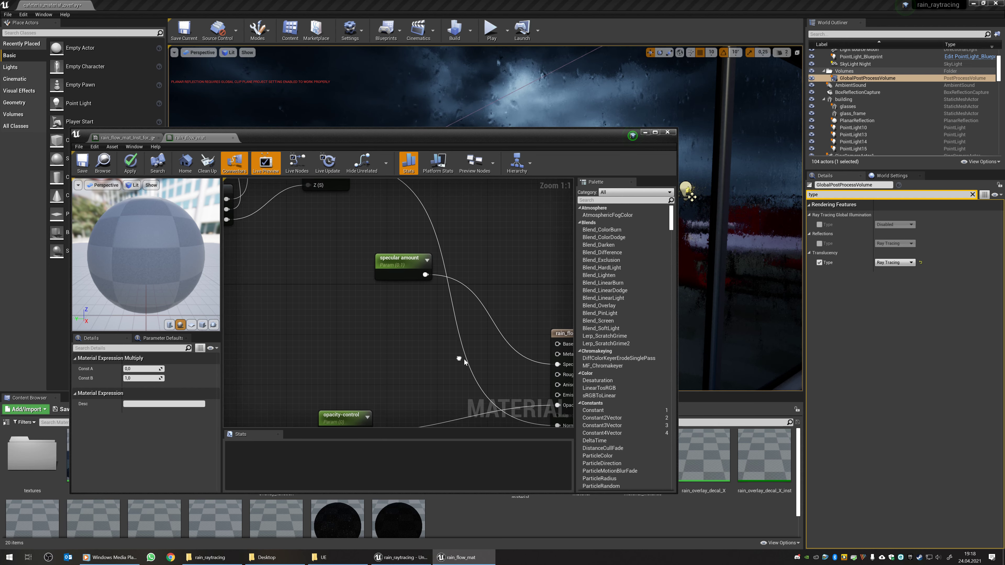
- Shift the normal intensity and BreakOutFloat3Components nodes to tidy the graph, then save the material and close its editor
{"action": "scroll", "coordinate": [362, 257], "scroll_direction": "up", "scroll_amount": 4}
{"action": "left_click_drag", "start_coordinate": [362, 257], "coordinate": [309, 247]}
{"action": "left_click_drag", "start_coordinate": [400, 328], "coordinate": [353, 305]}
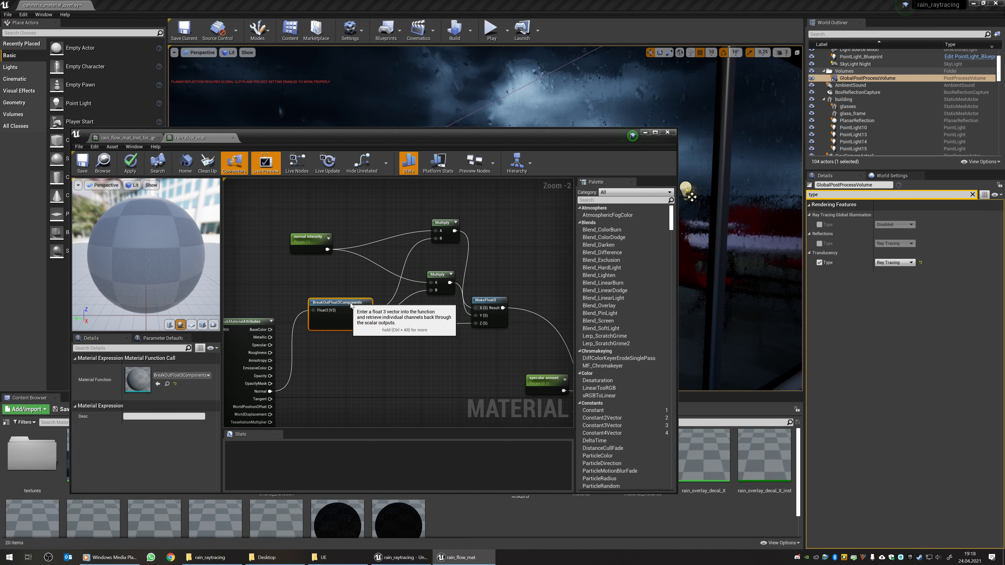
{"action": "left_click", "coordinate": [83, 164]}
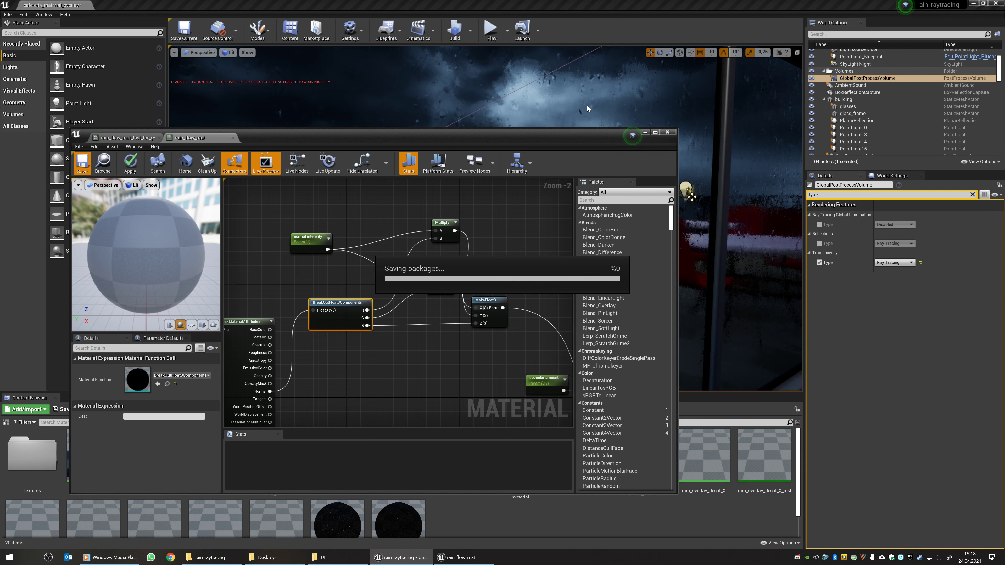
{"action": "left_click", "coordinate": [668, 132]}
- Select the glasses mesh in the level, clear the details filter, and open its rain_flow_mat_inst_for_glass material instance
{"action": "left_click", "coordinate": [671, 143]}
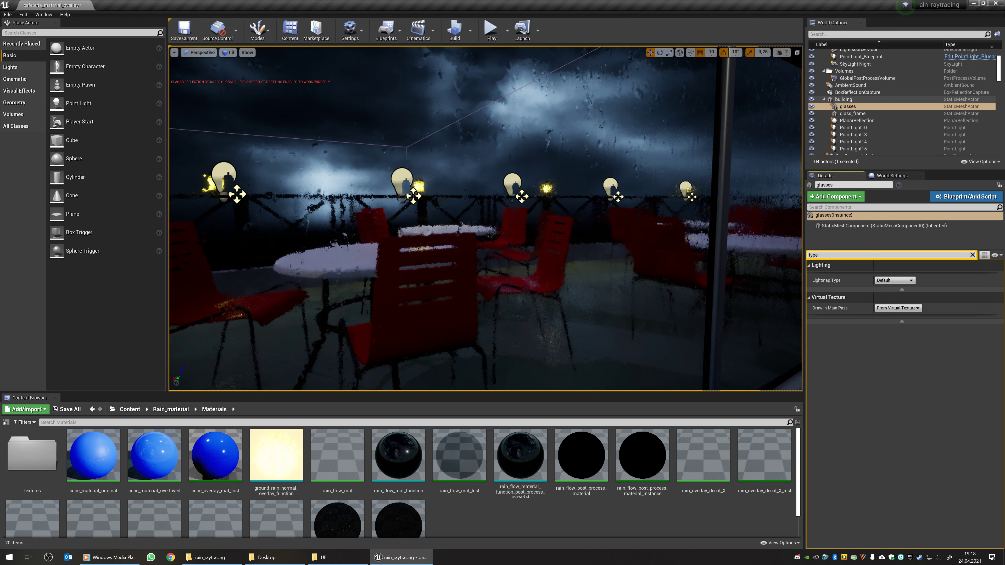
{"action": "left_click", "coordinate": [972, 255]}
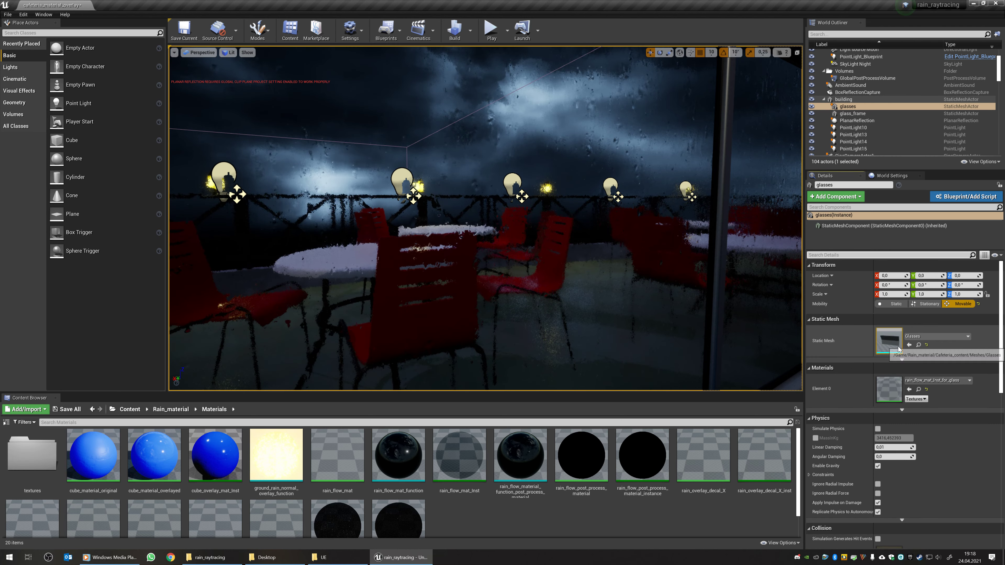
{"action": "double_click", "coordinate": [889, 389]}
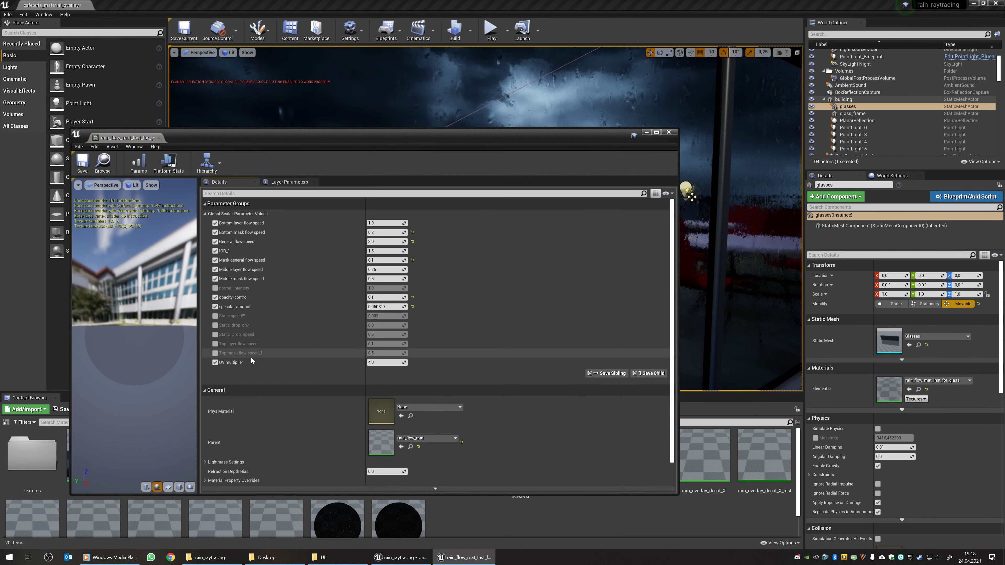
- Narrow the material instance window to expose the viewport, then enable the normal intensity override and raise it to about 7.56
{"action": "left_click_drag", "start_coordinate": [679, 312], "coordinate": [372, 313]}
{"action": "left_click", "coordinate": [152, 288]}
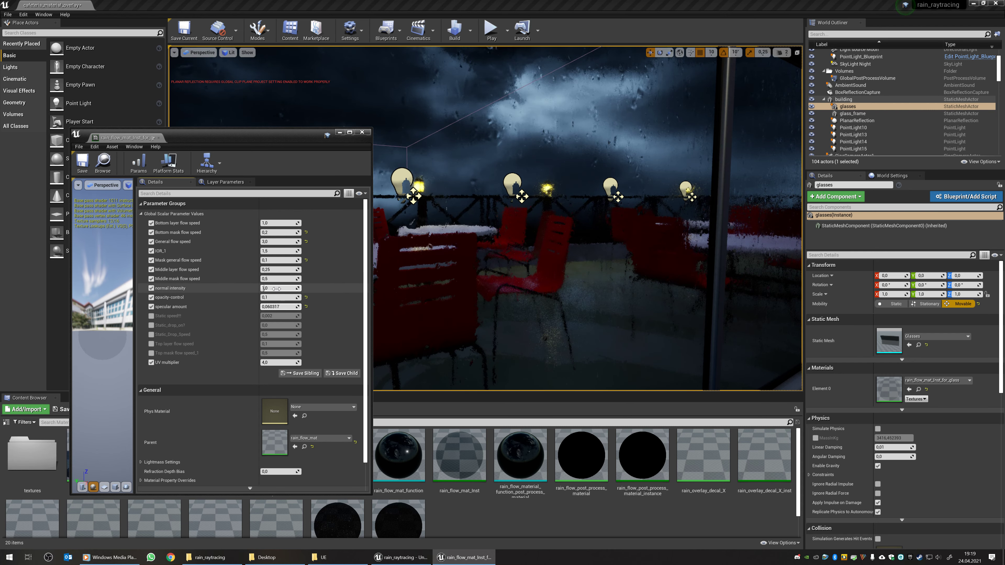
{"action": "mouse_move", "coordinate": [277, 288]}
{"action": "left_mouse_down"}
{"action": "mouse_move", "coordinate": [291, 288]}
{"action": "mouse_move", "coordinate": [266, 288]}
{"action": "mouse_move", "coordinate": [291, 289]}
{"action": "left_mouse_up"}
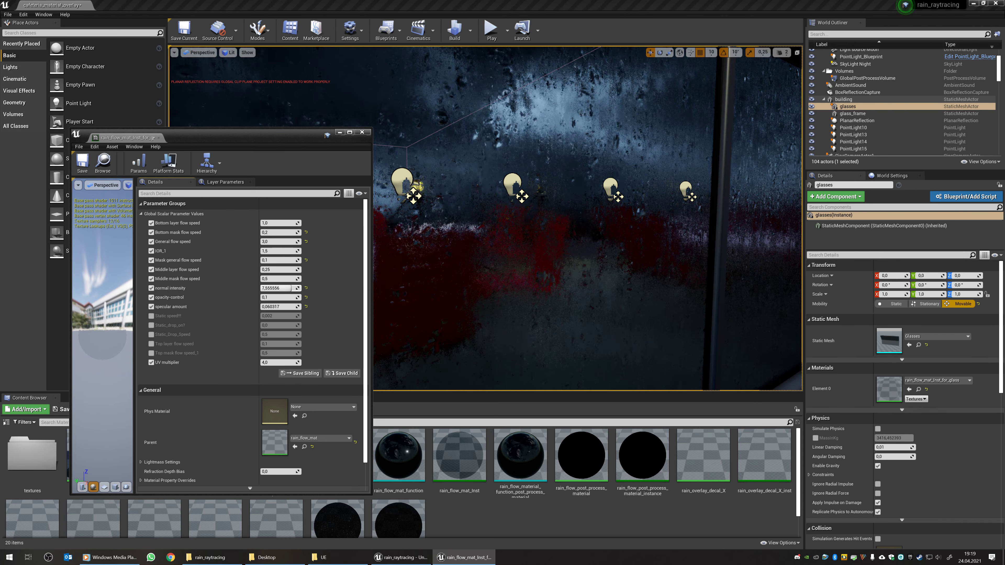